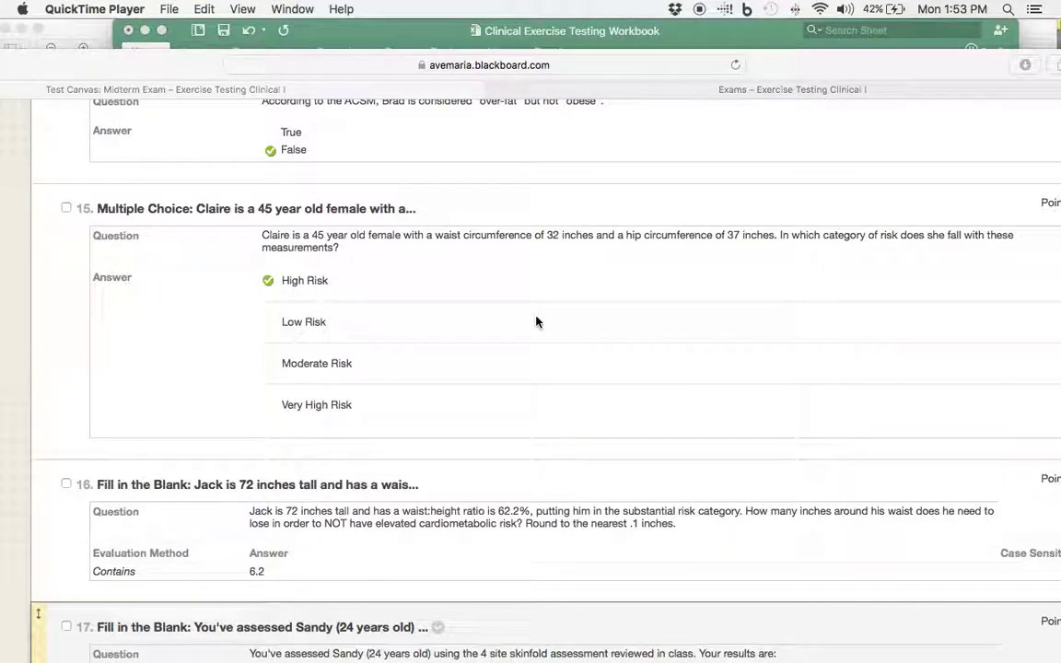
Step: Bring the Clinical Exercise Testing Workbook to the front, scrolled back to the top
scroll(536, 322, "down", 1)
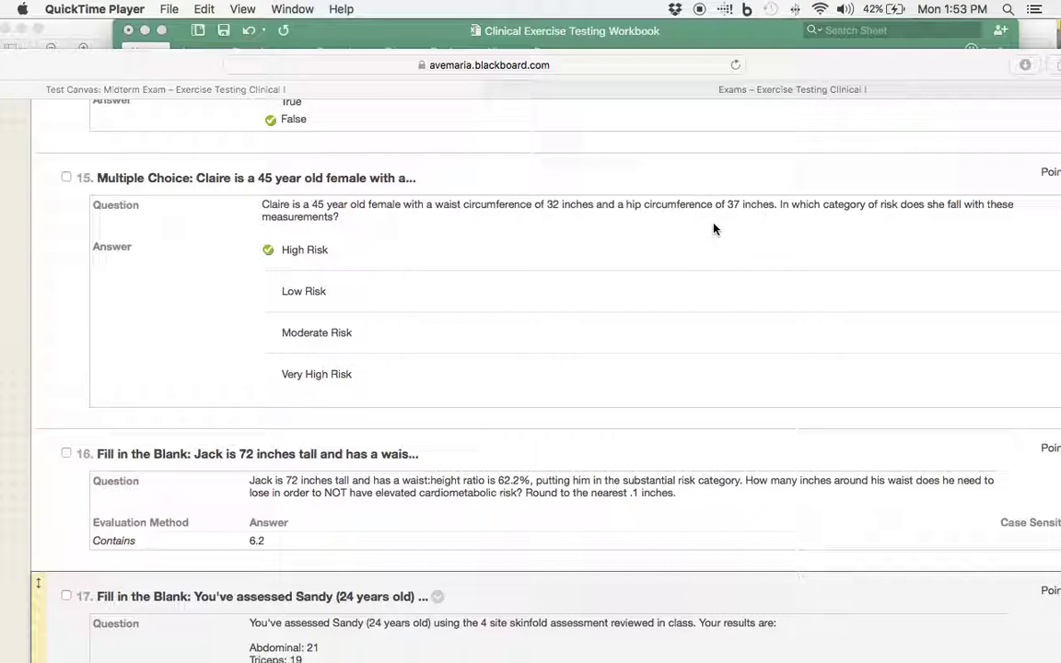
left_click(382, 37)
scroll(331, 247, "up", 3)
scroll(330, 247, "up", 2)
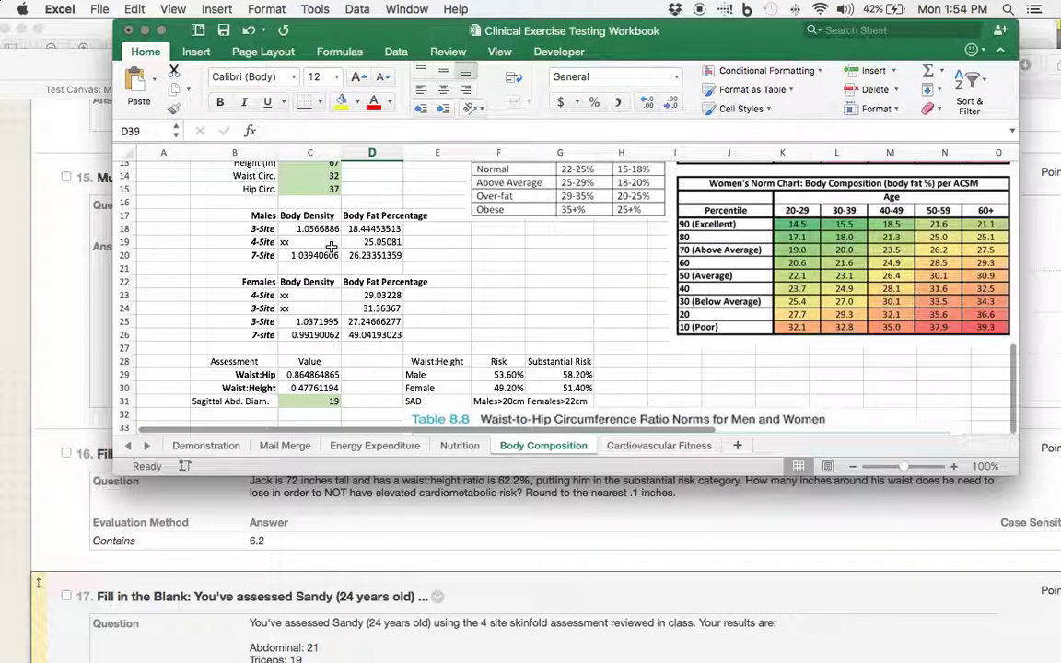
Step: Verify waist 32 in C14, hip 37 in C15, and the ratio 0.864864865 from =C14/C15
left_click(310, 180)
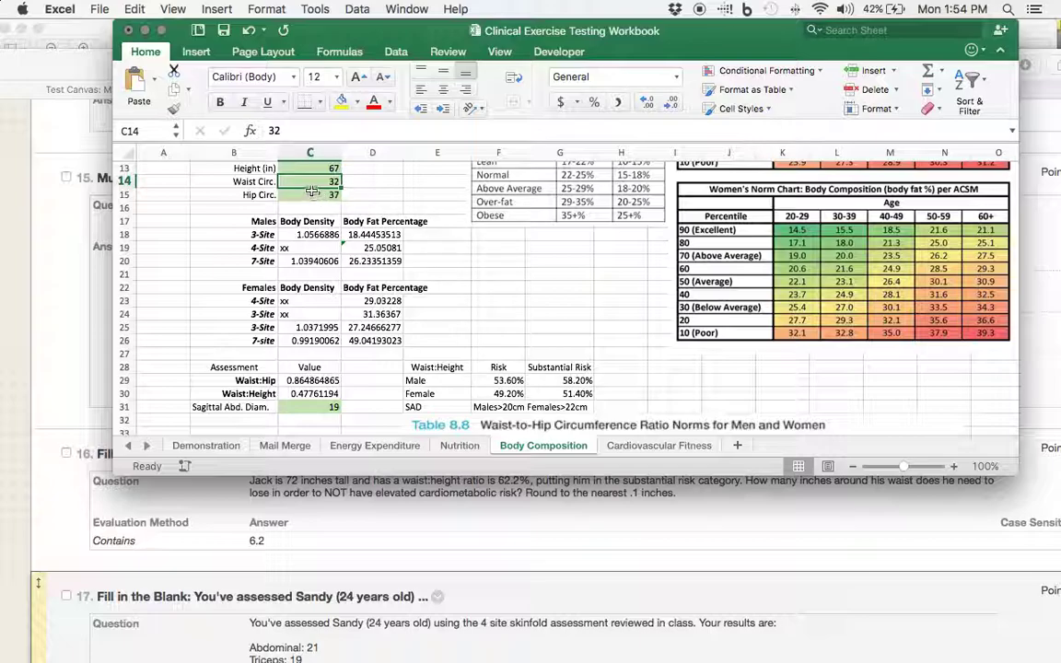
left_click(313, 195)
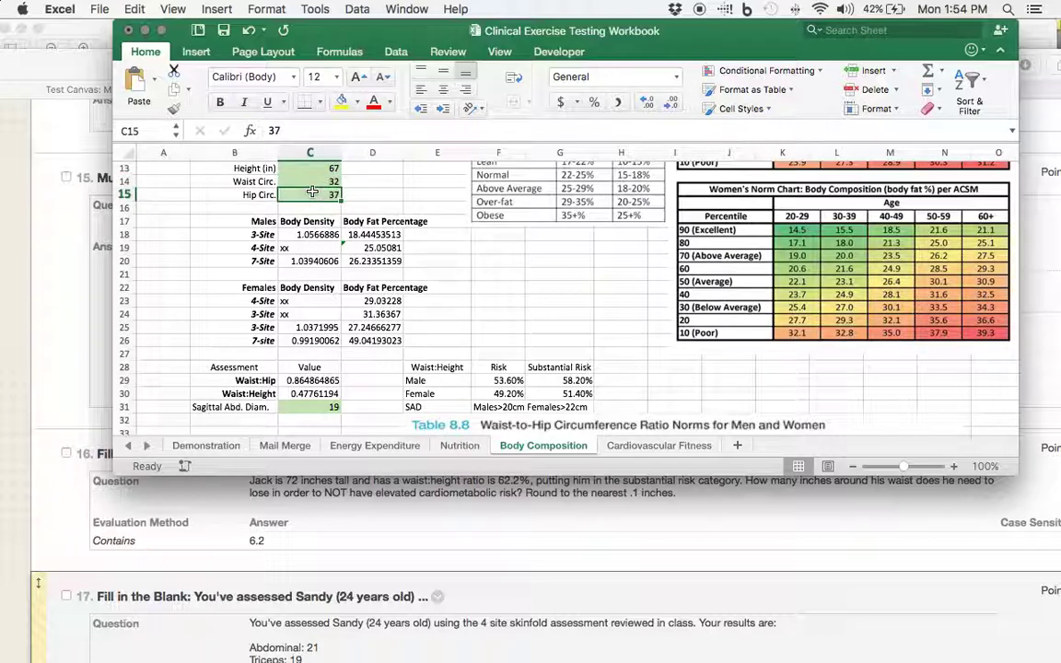
scroll(313, 195, "down", 2)
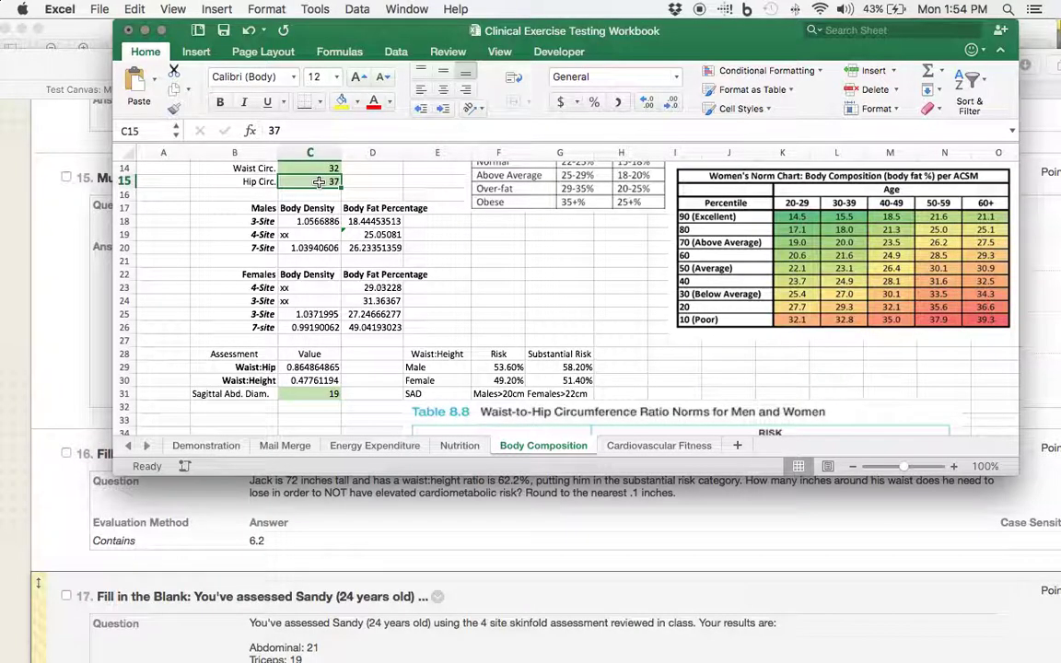
scroll(318, 180, "down", 2)
scroll(318, 181, "up", 1)
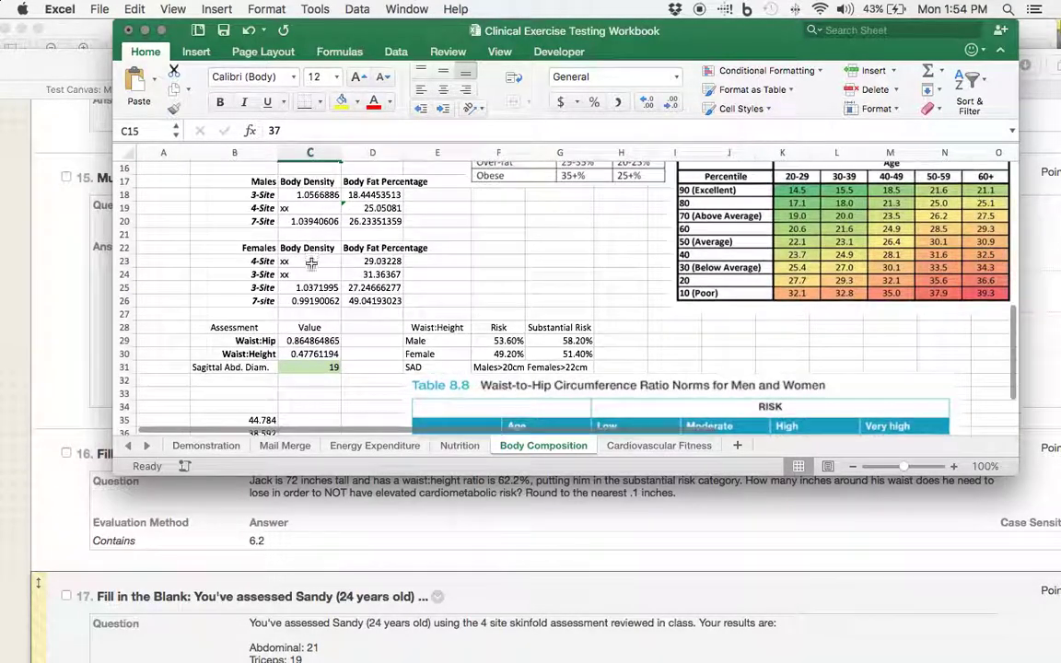
left_click(310, 340)
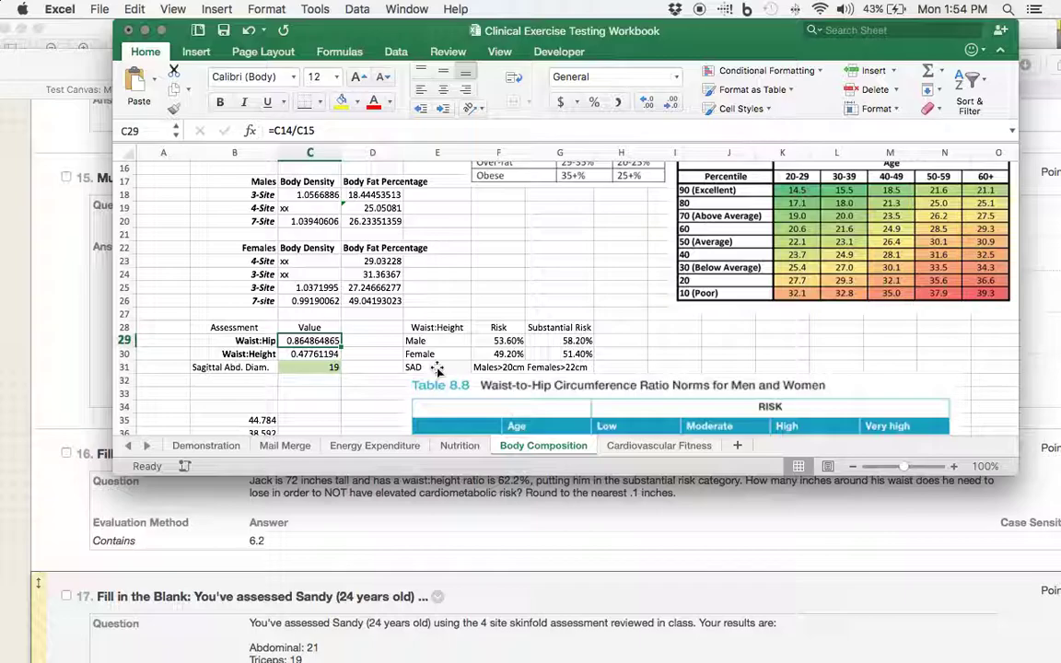
Step: Show Table 8.8 waist-to-hip norms with the Excel window shifted aside to uncover the exam question
scroll(437, 369, "down", 5)
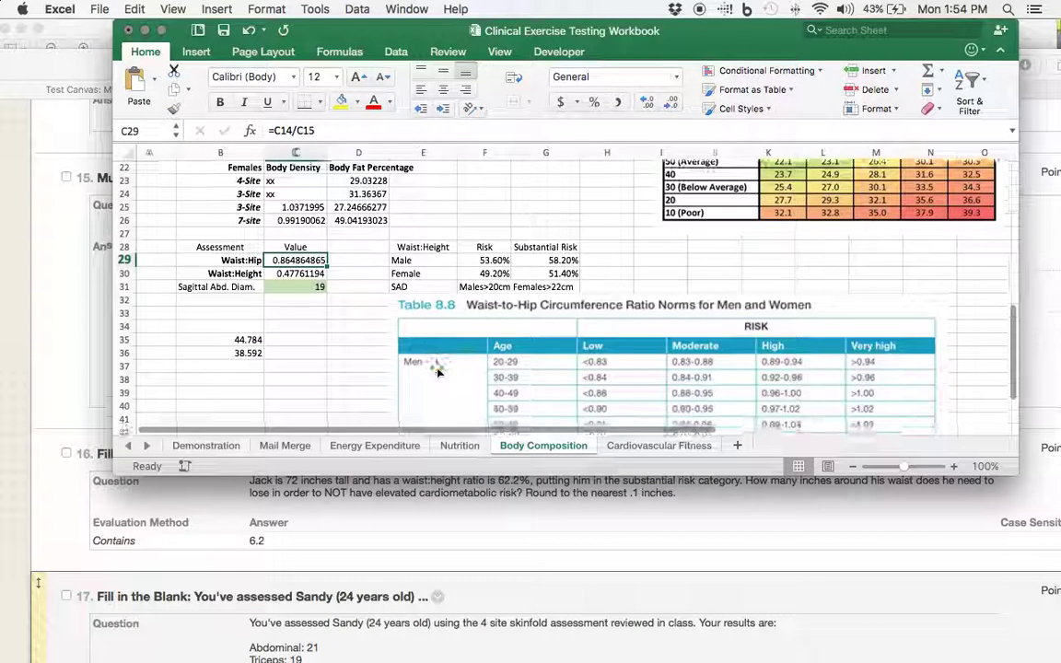
scroll(437, 369, "down", 3)
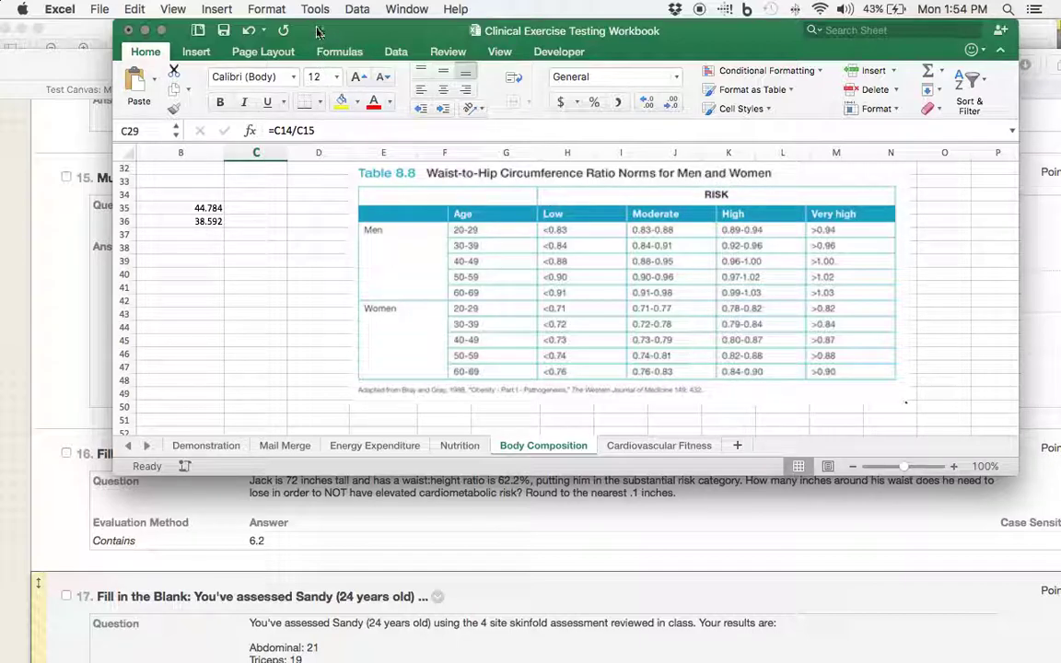
left_click_drag(317, 32, 251, 10)
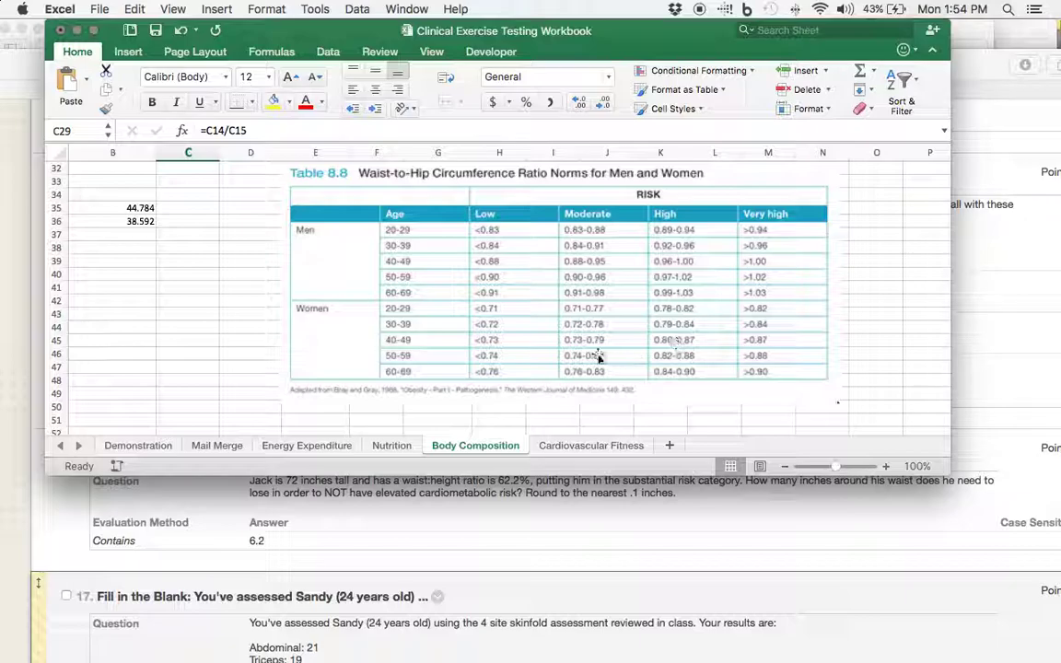
left_click_drag(346, 36, 289, 41)
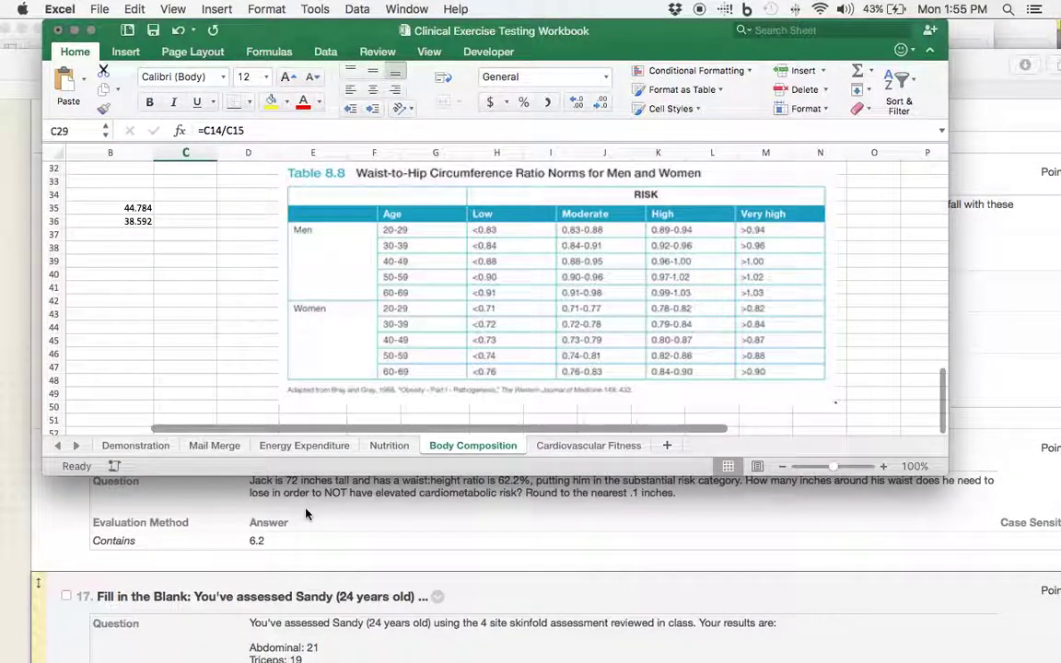
Step: Return to rows 22–41 and column A showing the waist:hip and waist:height ratio results
scroll(285, 488, "up", 2)
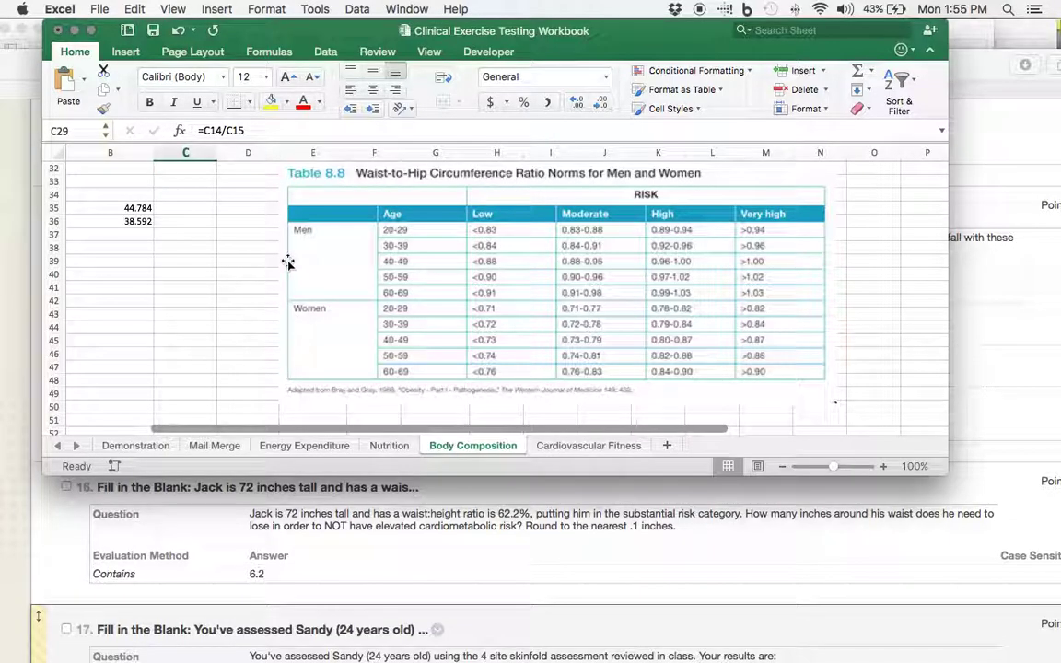
scroll(286, 263, "up", 3)
scroll(288, 263, "left", 1)
scroll(288, 263, "up", 2)
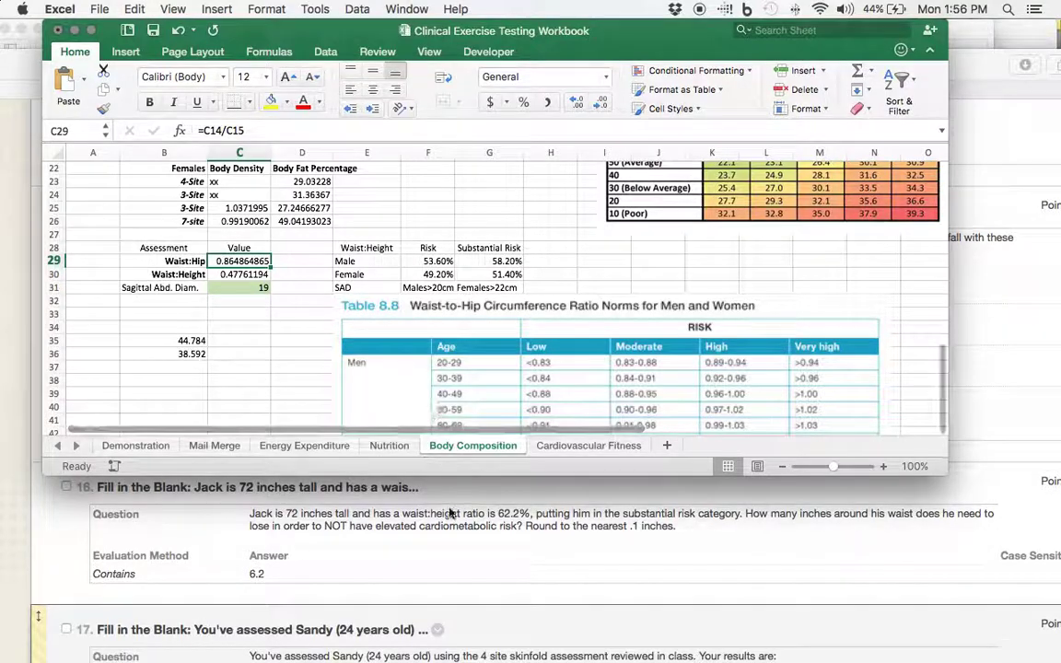
left_click(180, 326)
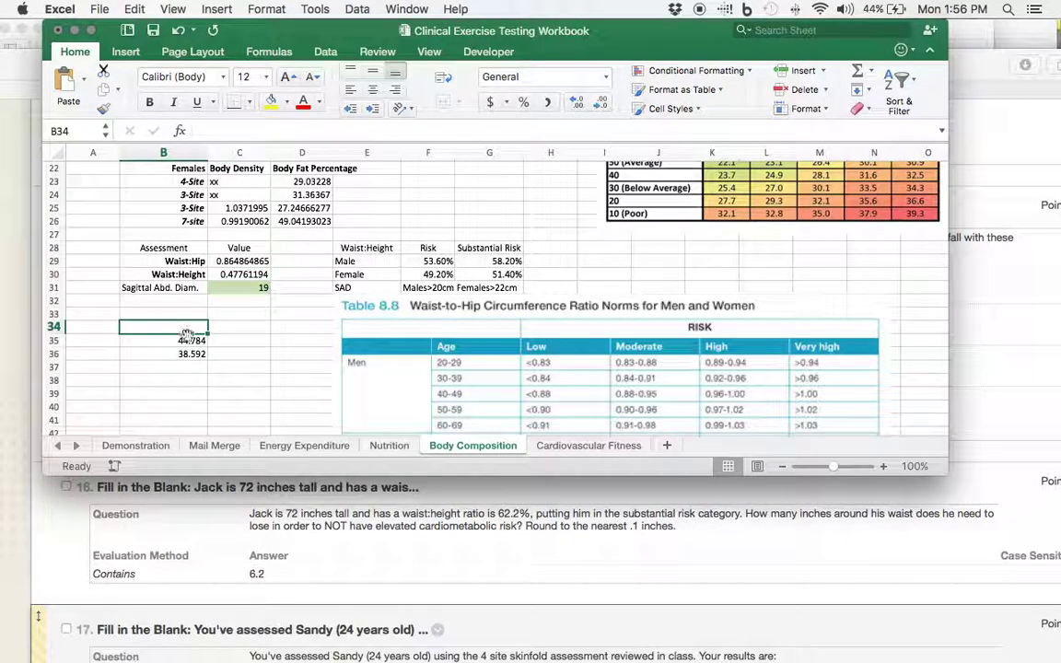
double_click(179, 340)
key("Escape")
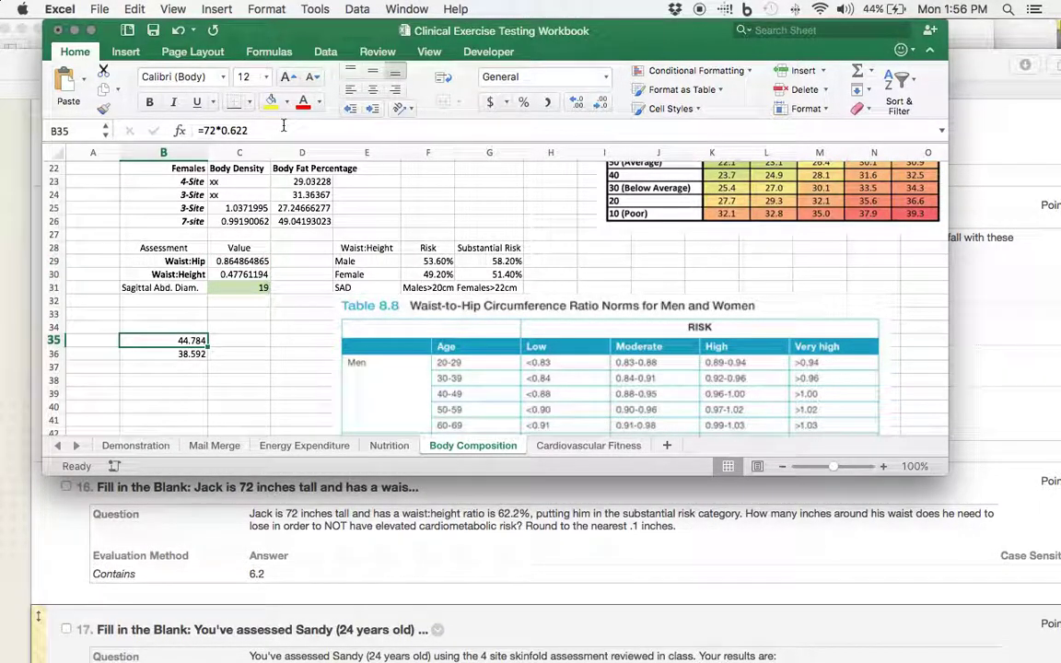
double_click(208, 130)
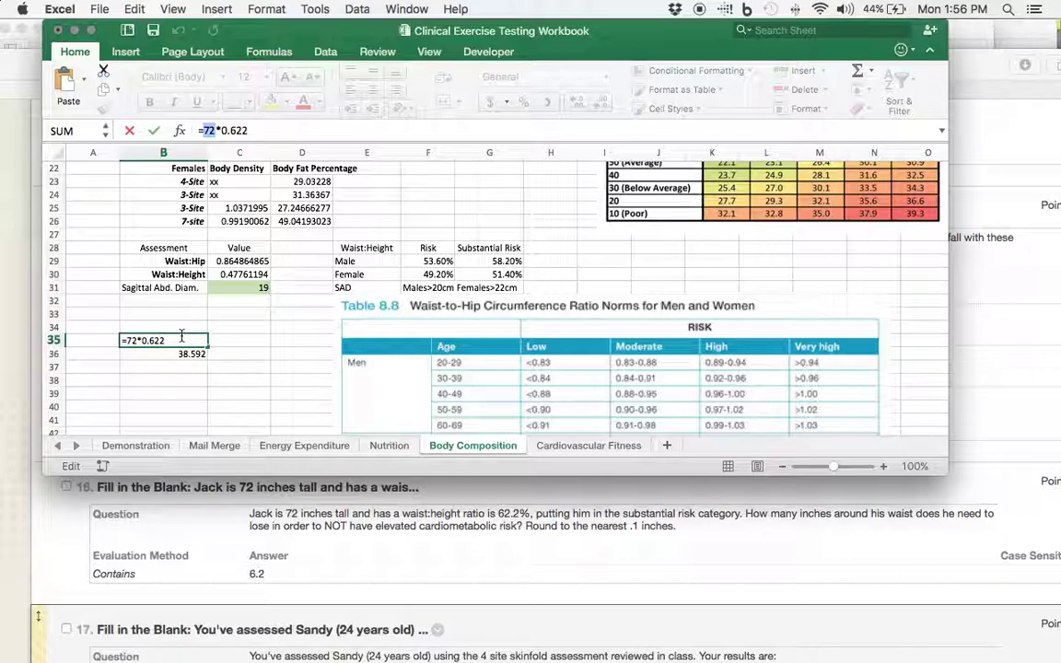
key("Return")
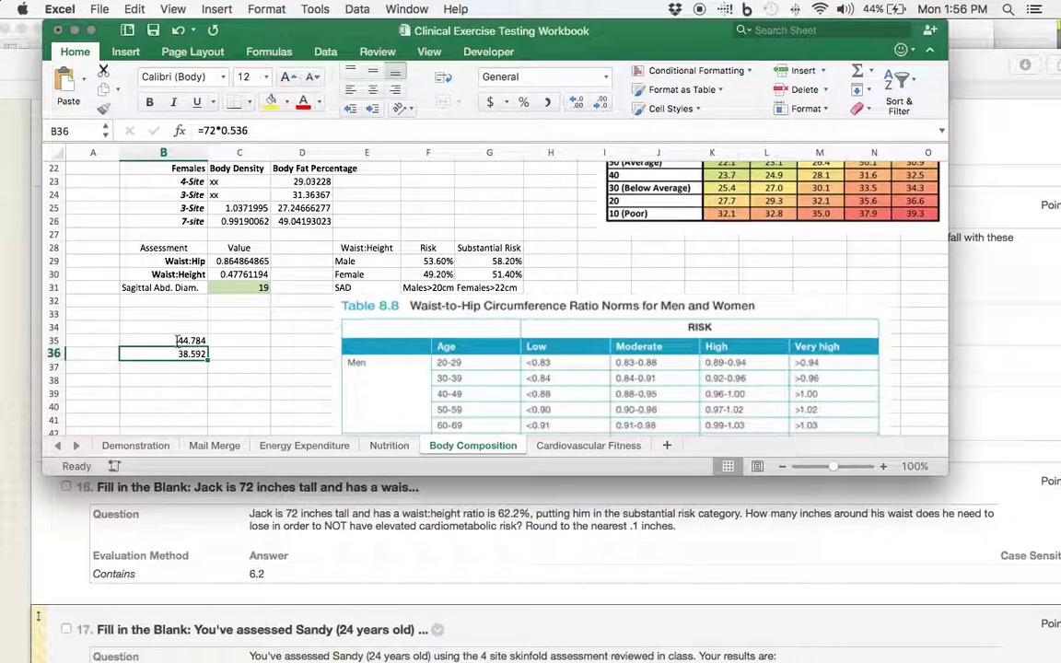
left_click(176, 341)
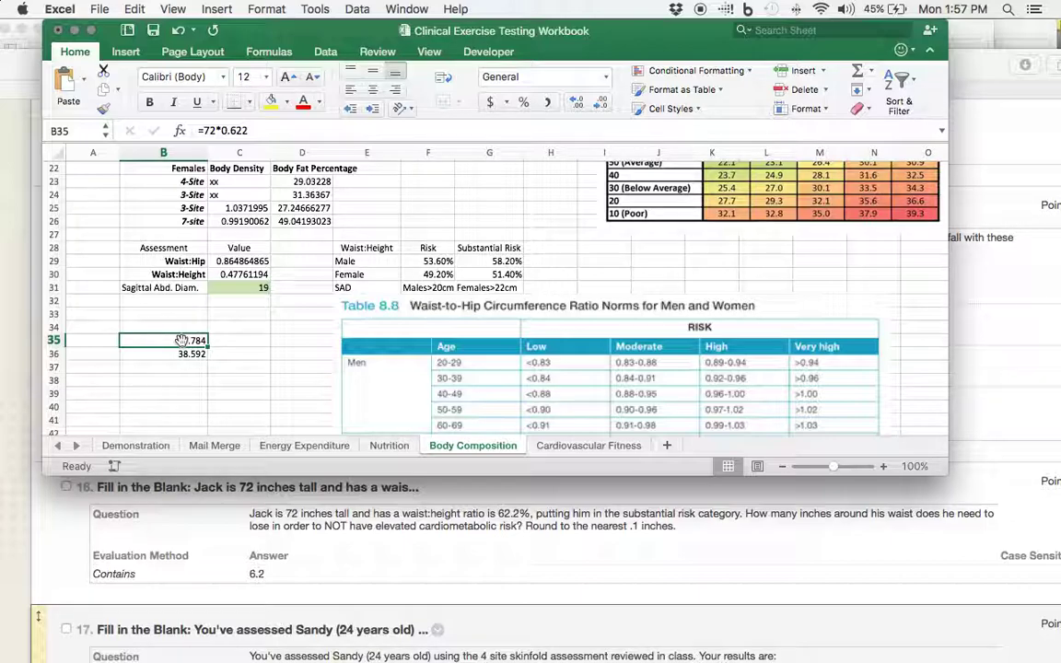
left_click(183, 354)
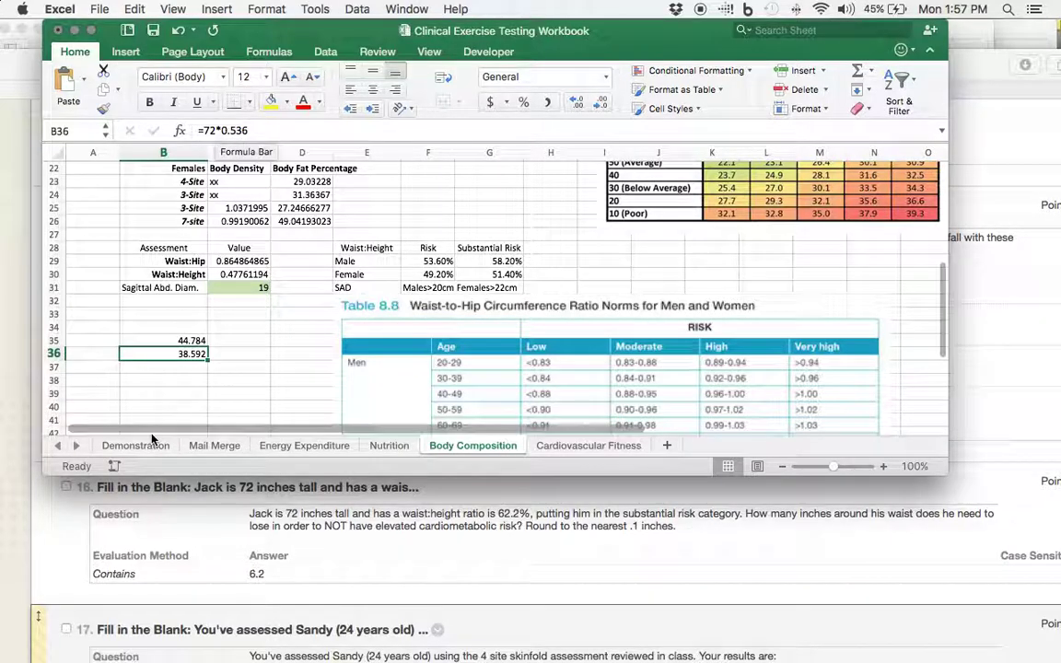
left_click(173, 366)
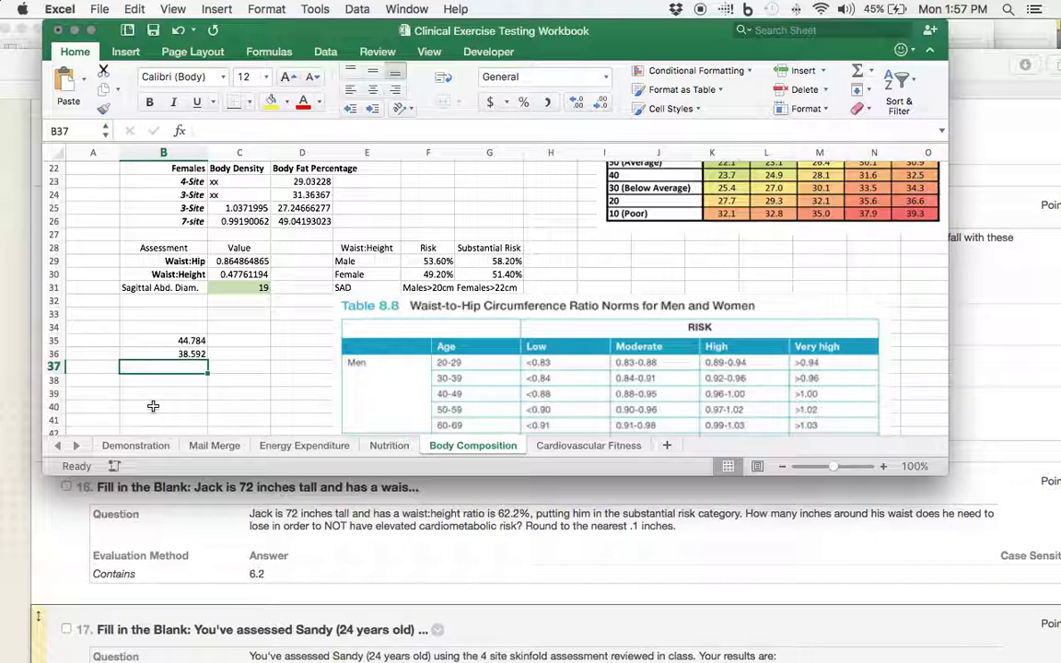
Step: Enter =B35-B36 in B37, subtracting the 38.592 target from 44.784 to get 6.192
type("=")
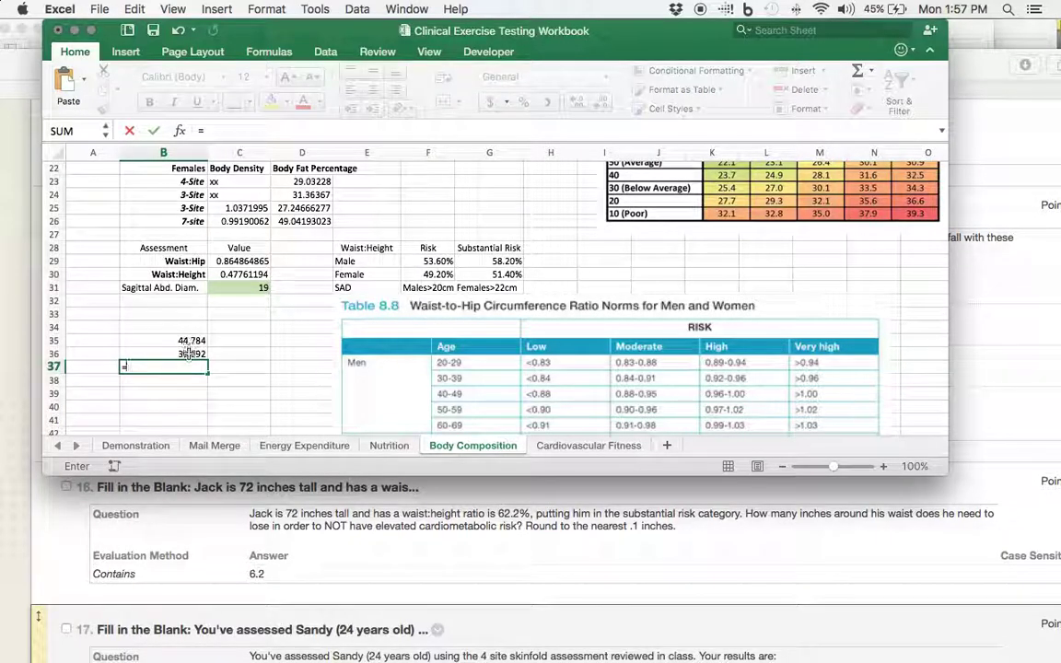
left_click(187, 340)
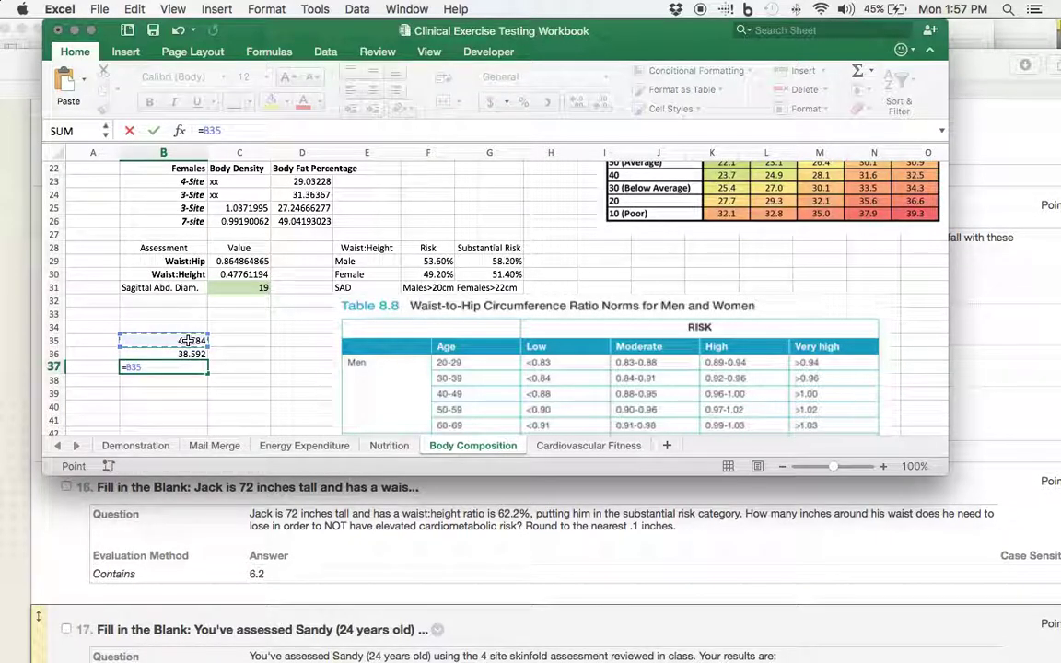
type("-")
left_click(187, 354)
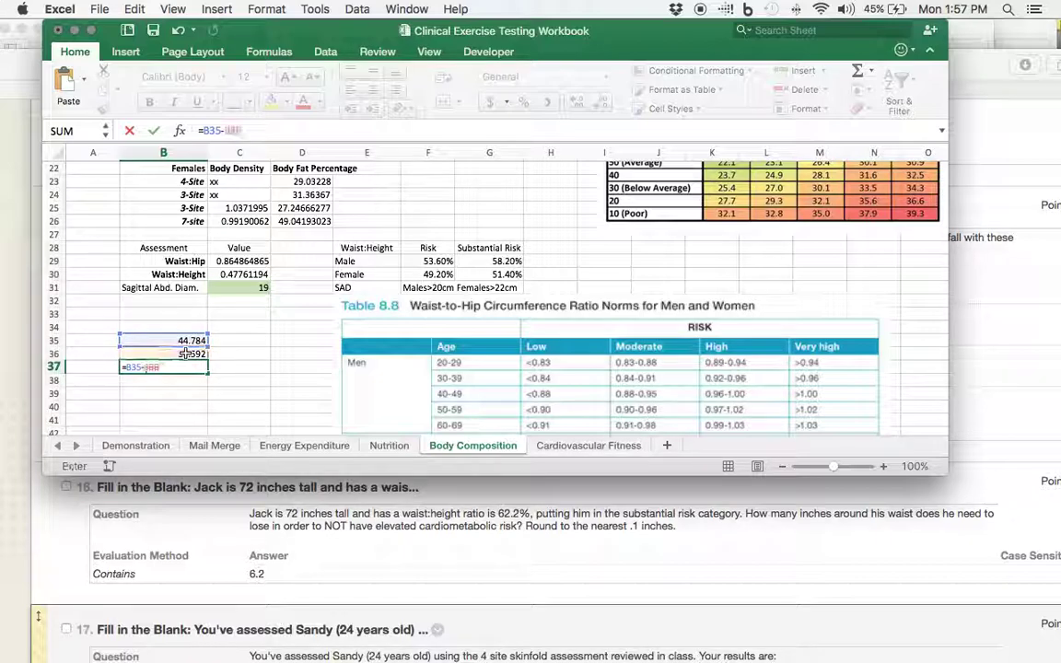
key("Return")
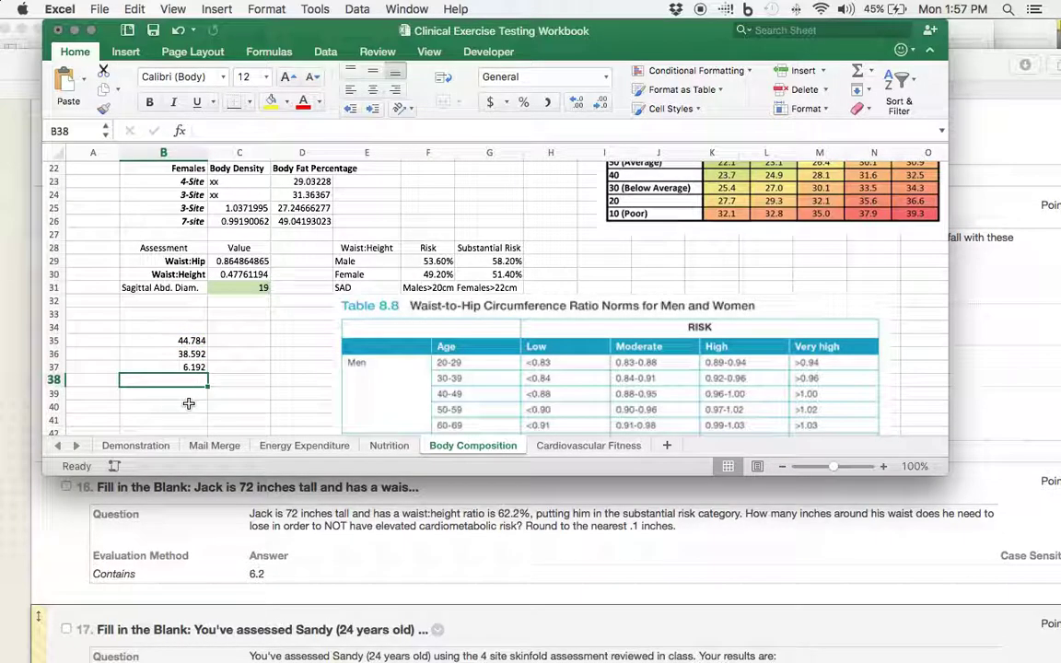